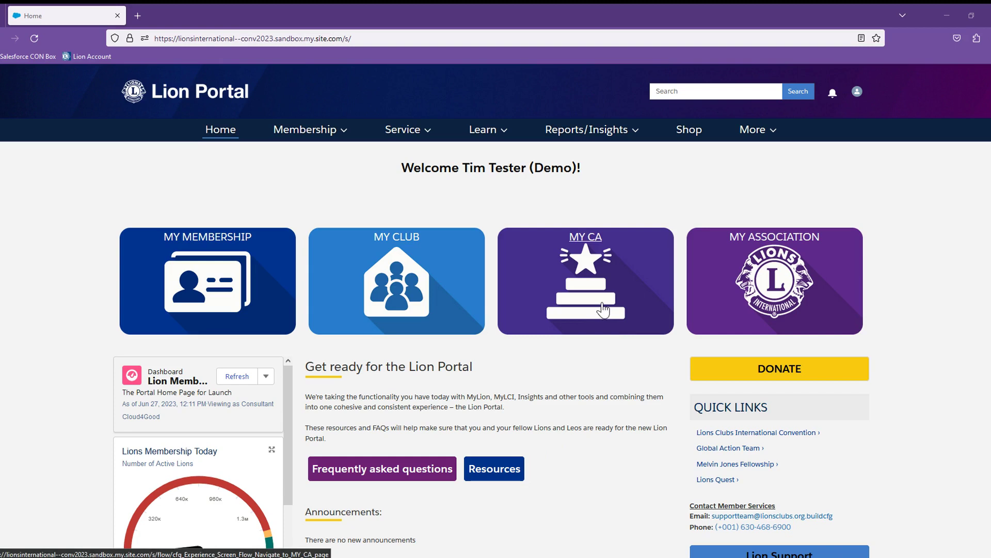
Open the Demo - D9-A My CA page and review its District and Financial Details sections.
click(602, 306)
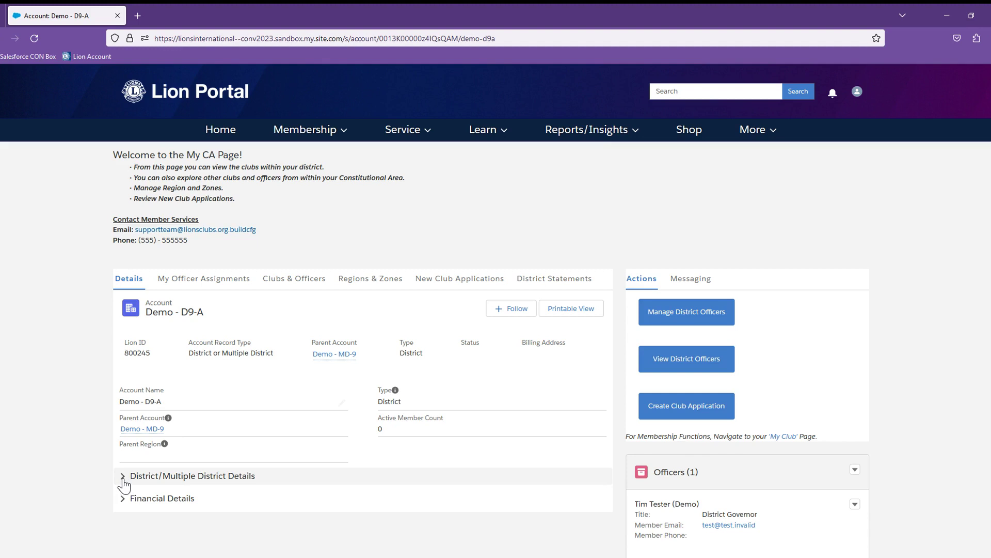
click(124, 480)
click(124, 482)
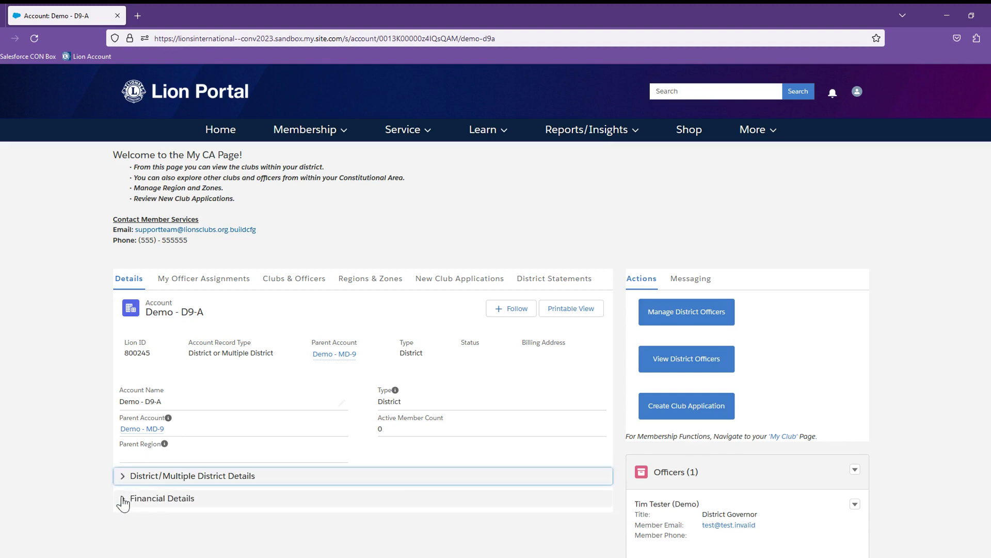
click(123, 499)
click(123, 499)
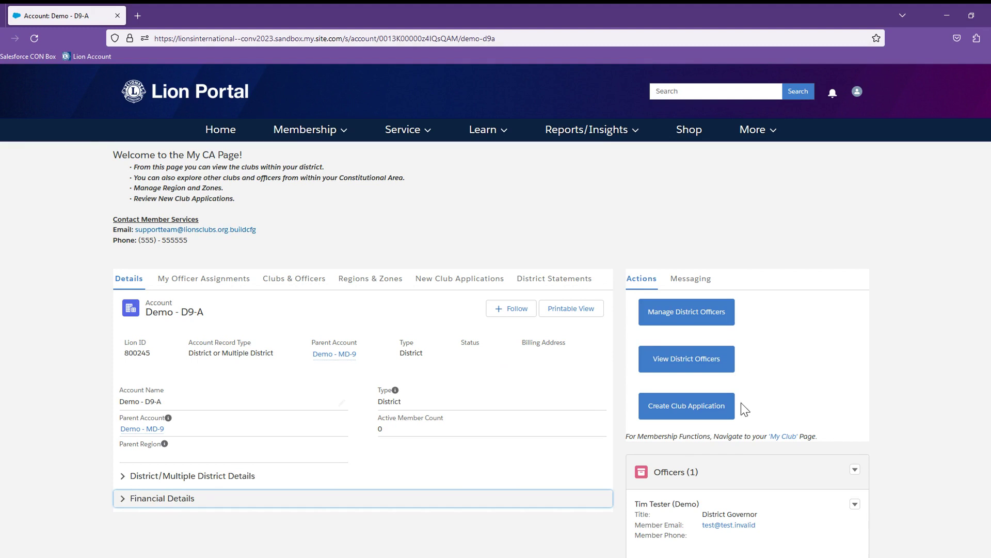
scroll(797, 410, down, 2)
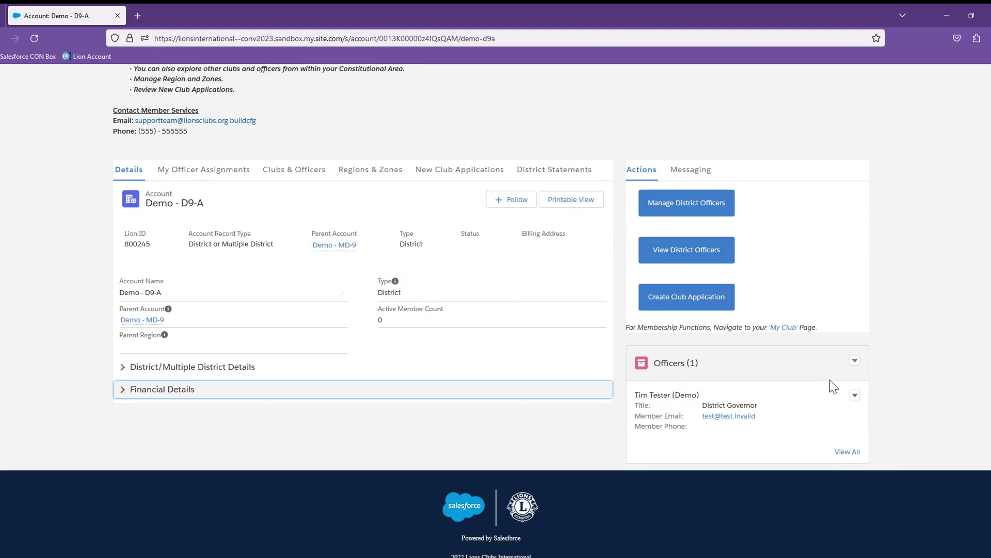
click(678, 254)
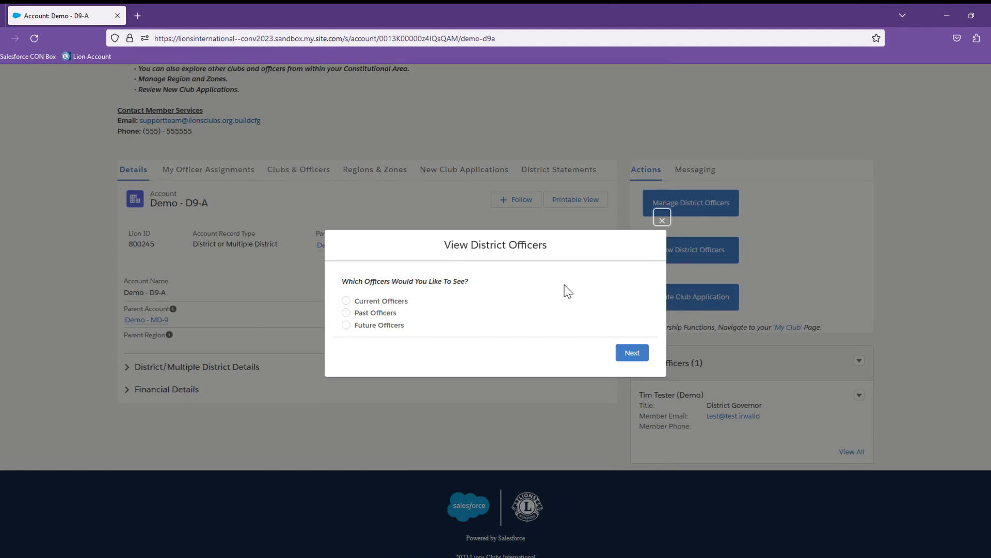
click(662, 221)
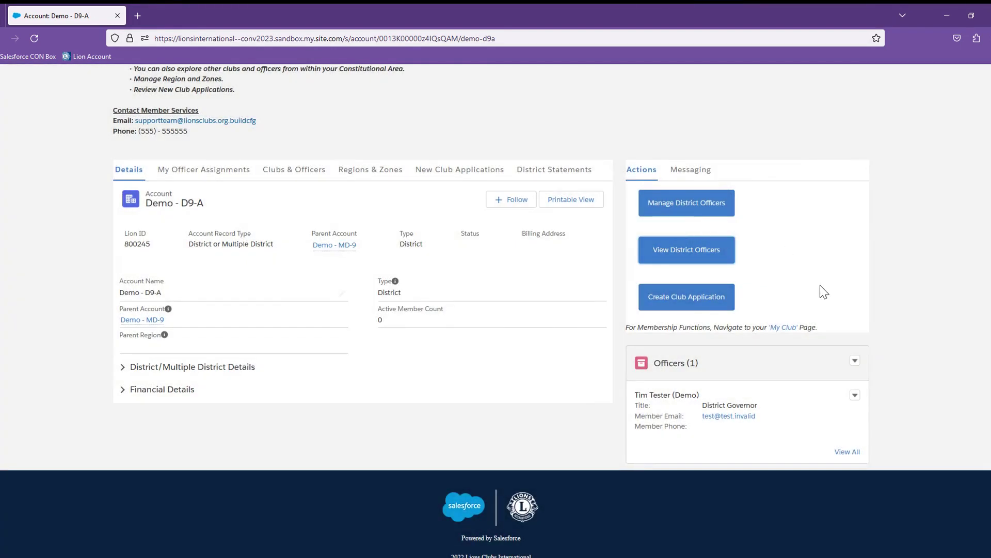
click(681, 212)
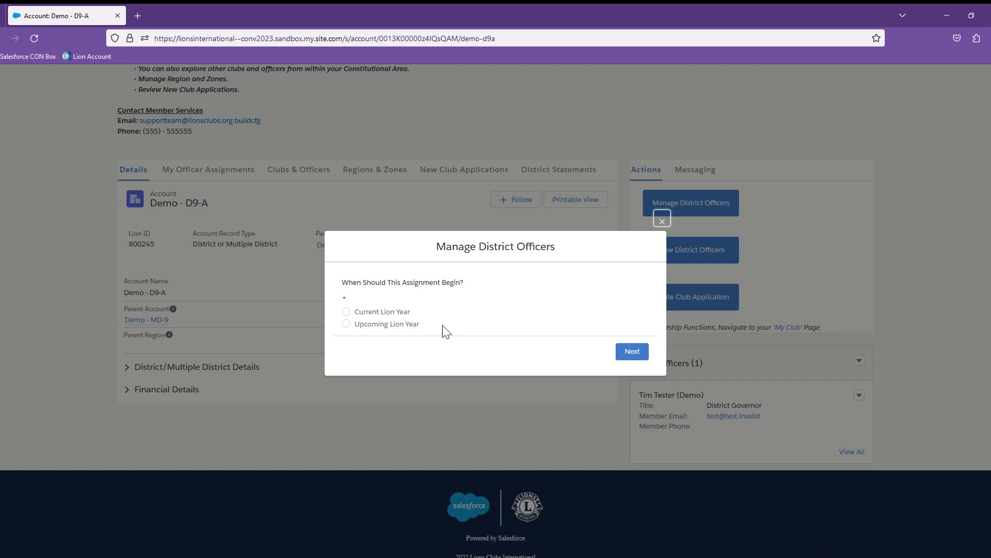
click(661, 222)
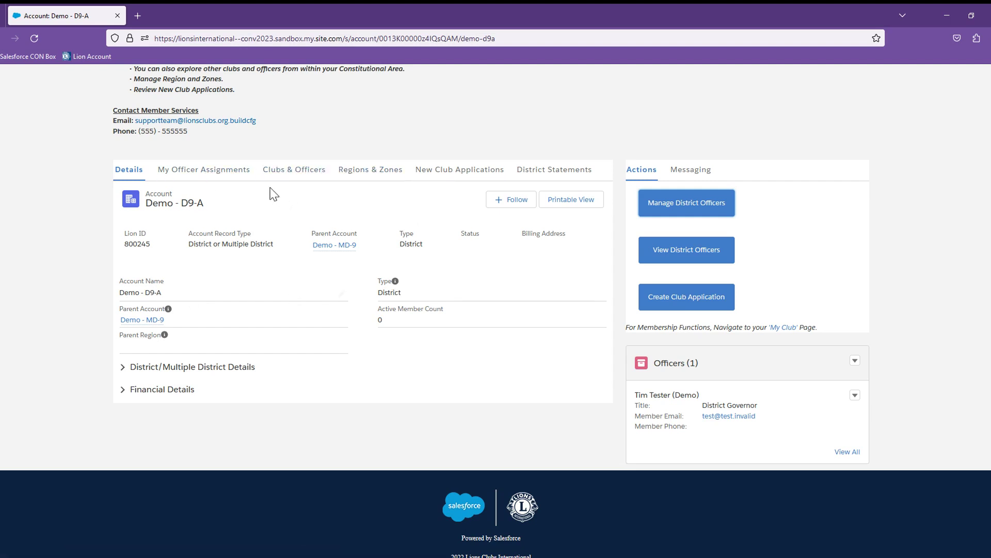
Check My Officer Assignments, then Clubs & Officers, exploring officers at the Multi-District level.
click(195, 178)
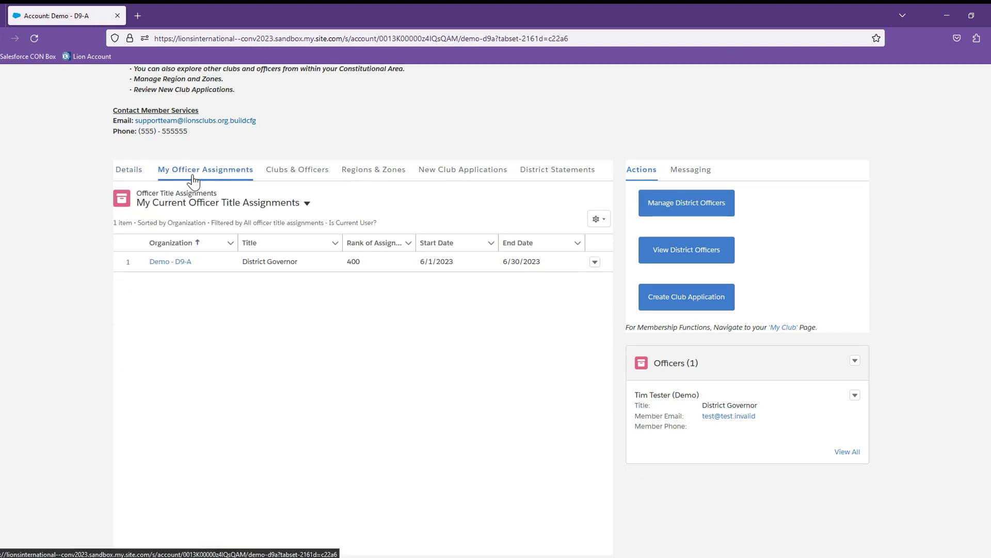
click(294, 170)
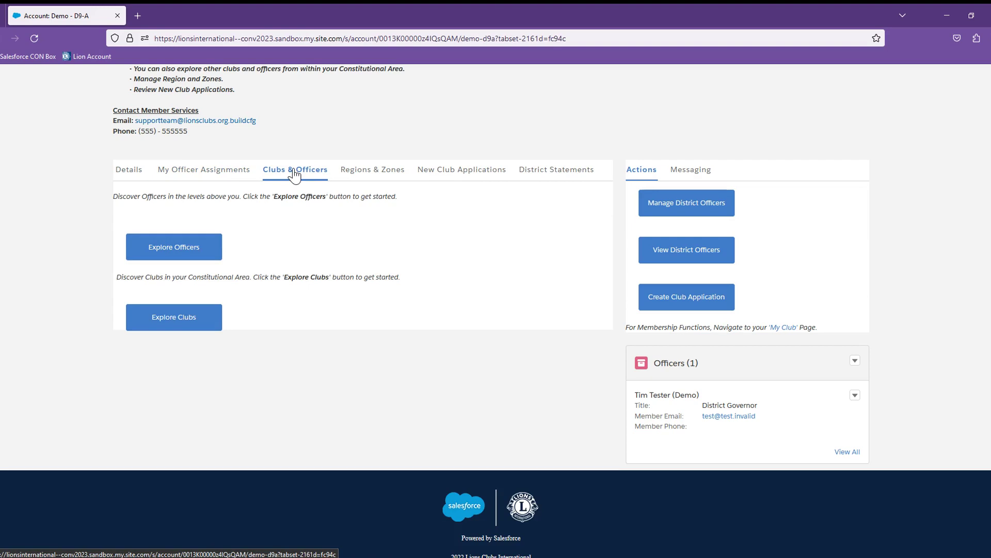
click(183, 248)
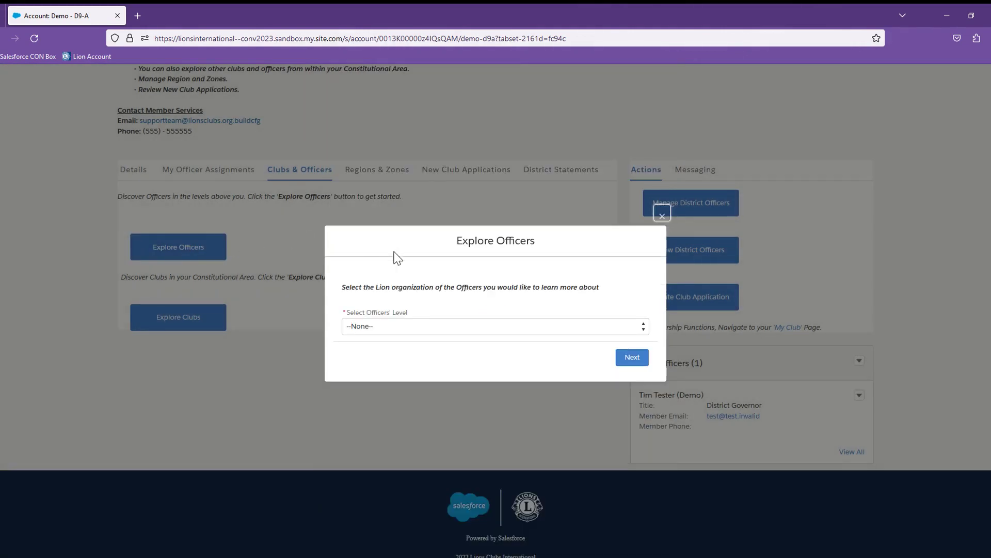
click(411, 330)
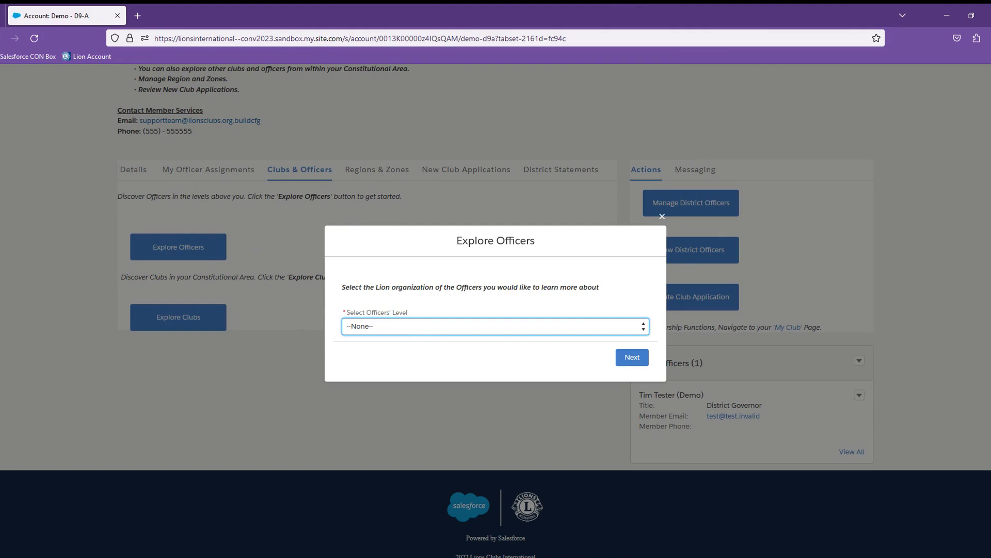
click(405, 363)
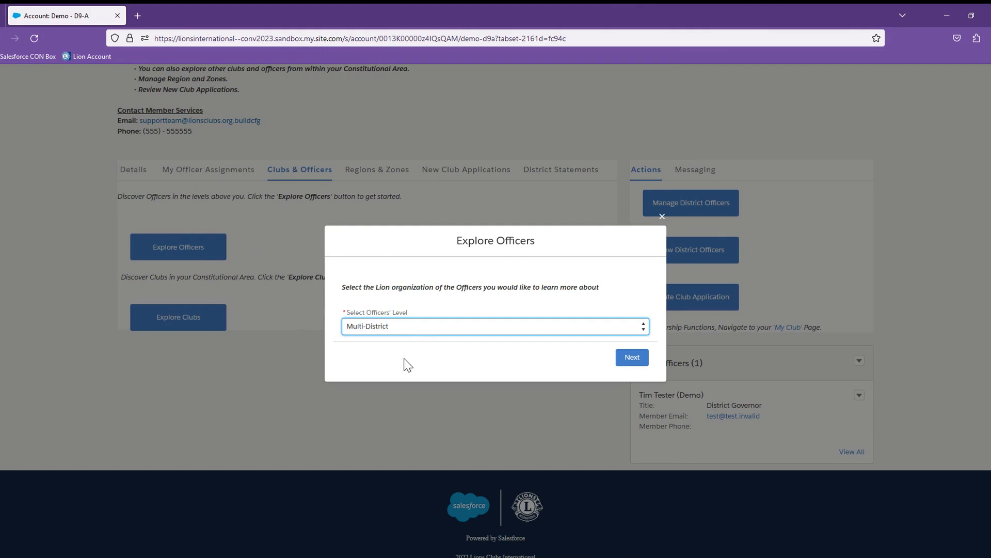
click(662, 217)
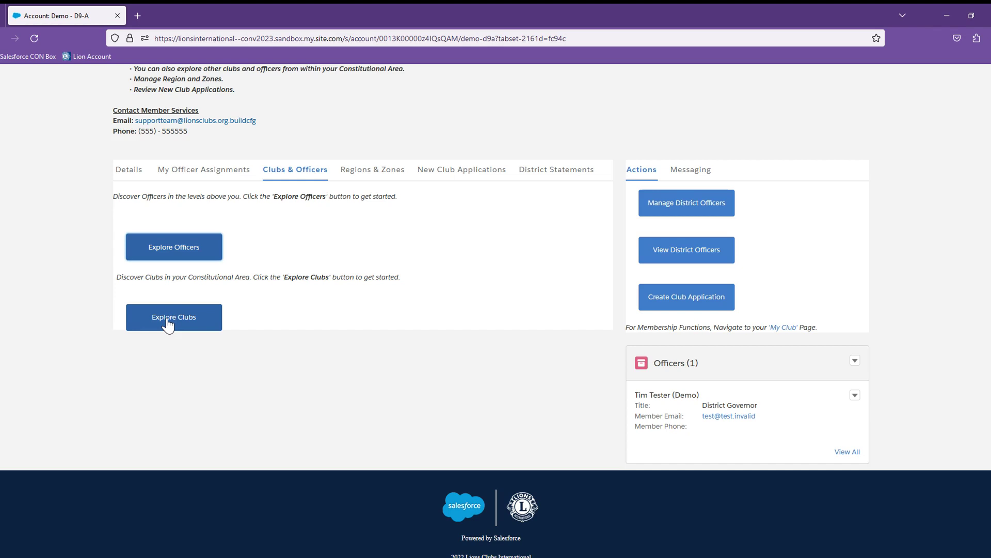
Move through Regions & Zones and New Club Applications to the 2023 District Statements list.
click(370, 176)
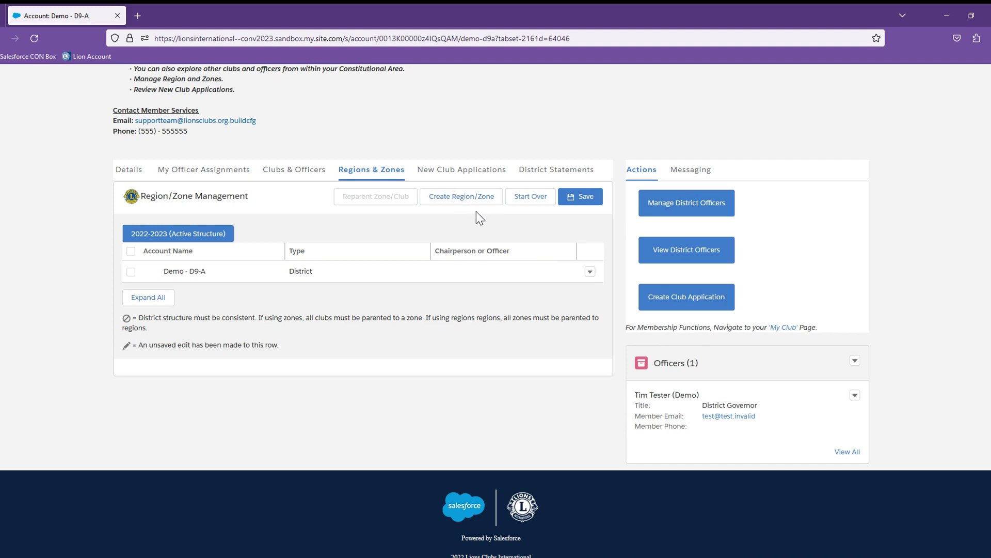
click(485, 176)
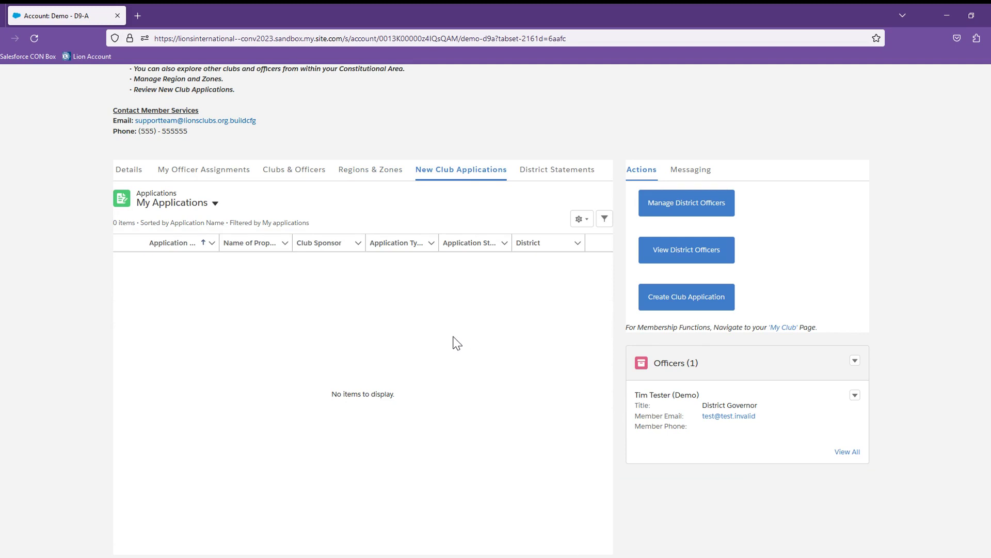
click(564, 176)
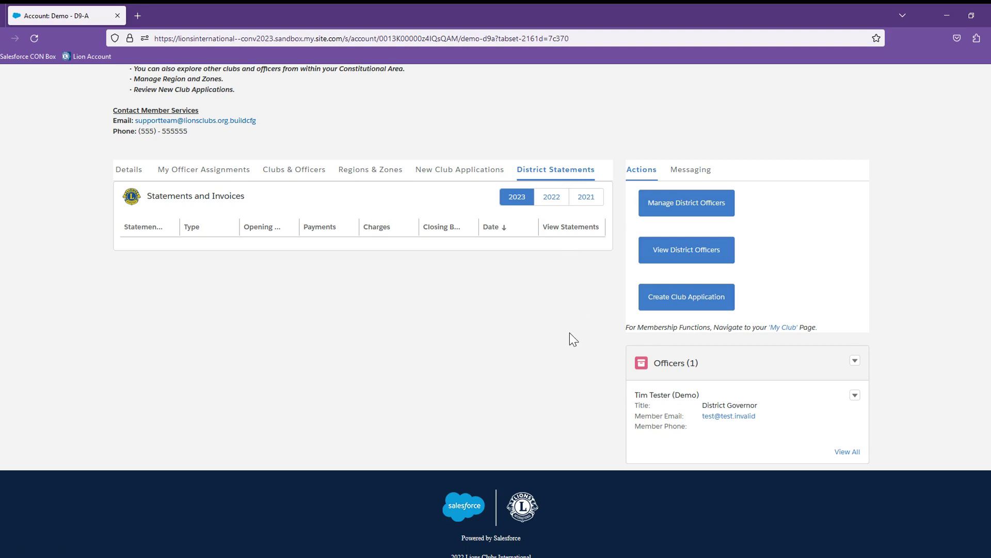
Look over the Service menu options, then return to the portal Home page.
scroll(569, 332, up, 2)
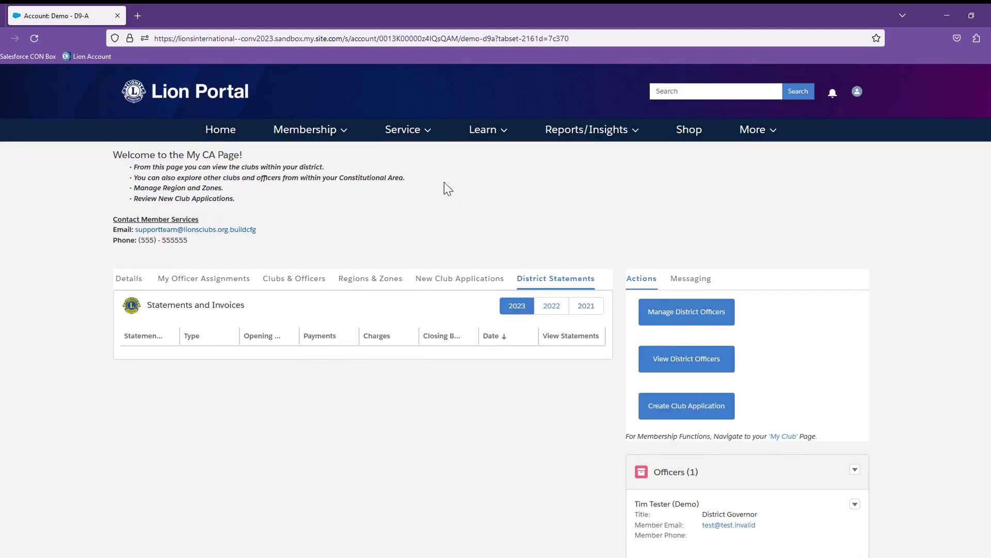
click(411, 135)
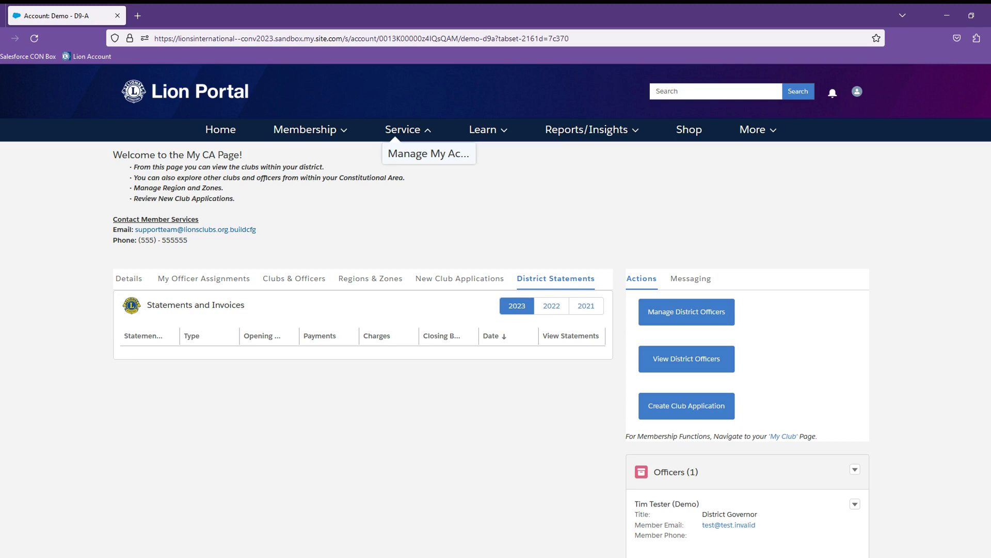
click(224, 138)
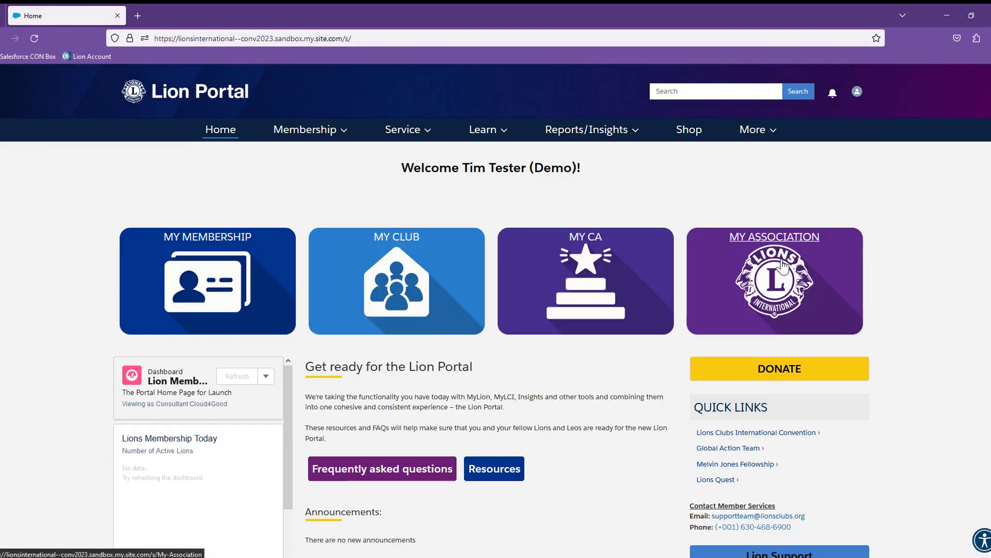
Open the My Association page from its home-page tile.
click(783, 259)
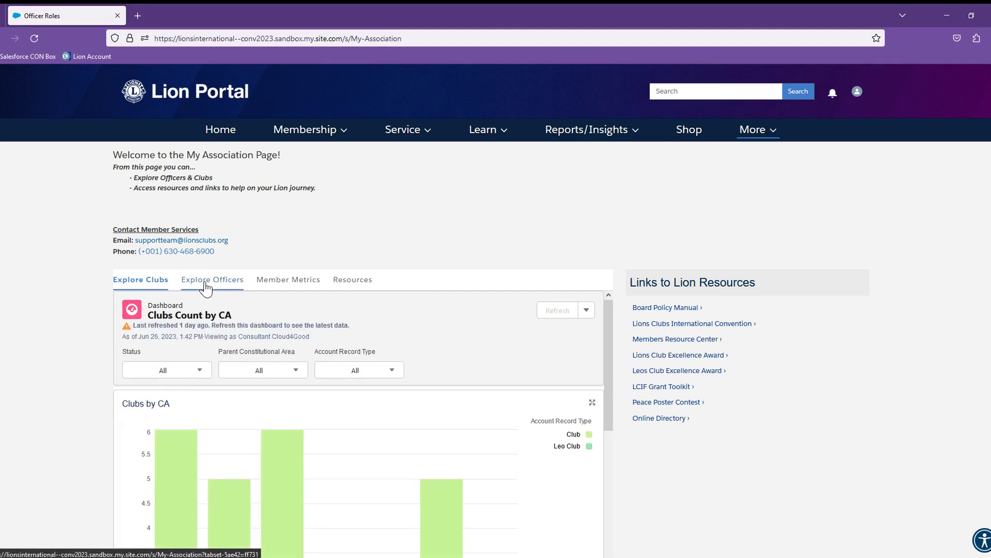
mouse_move(283, 453)
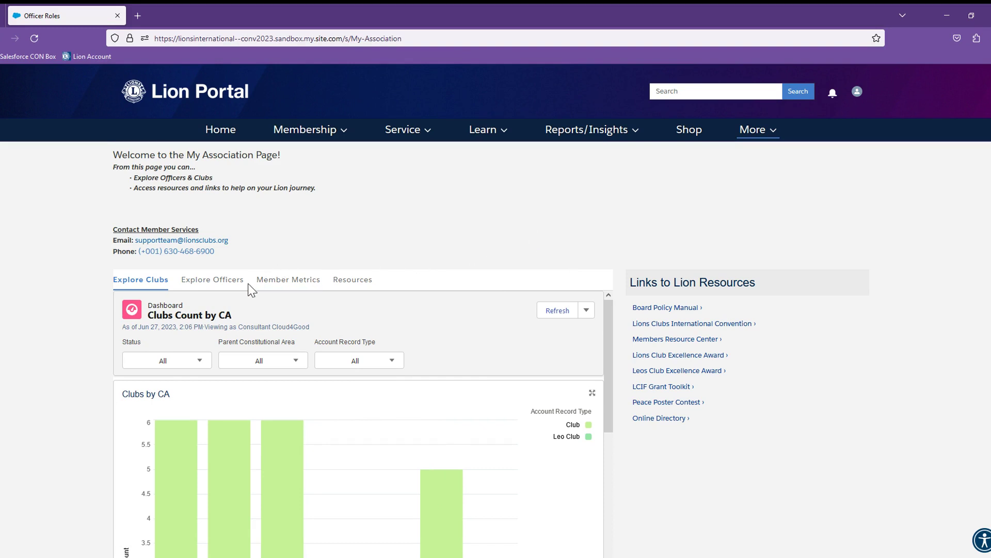
Step through Explore Officers and Member Metrics to the Resources section's E-Books.
click(227, 289)
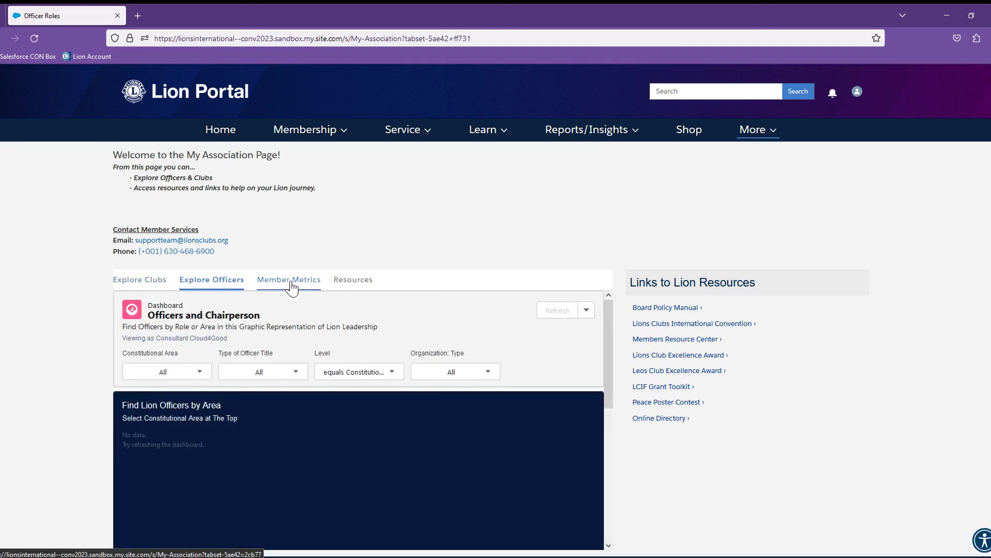
click(292, 287)
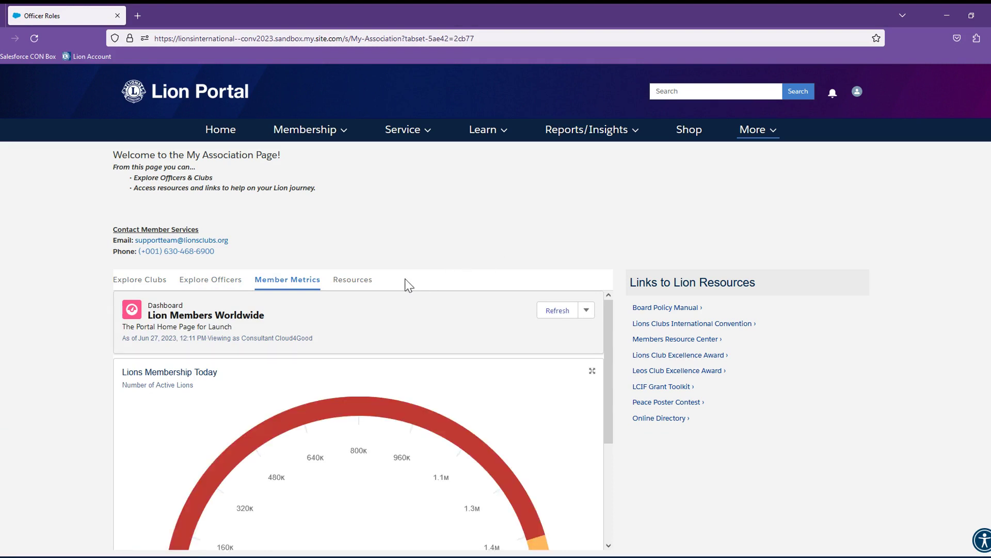
click(356, 281)
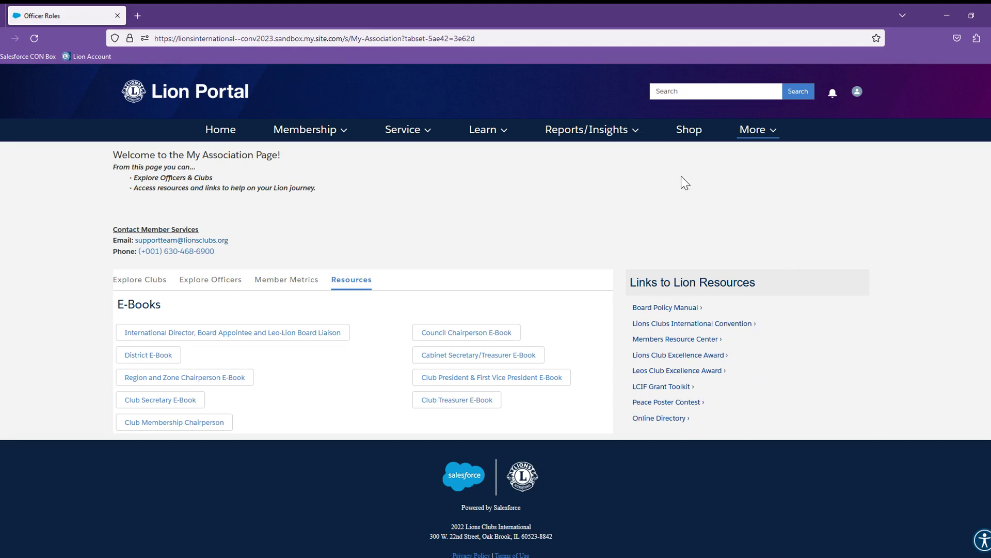
Go to Global Insights from the Reports/Insights menu.
click(620, 135)
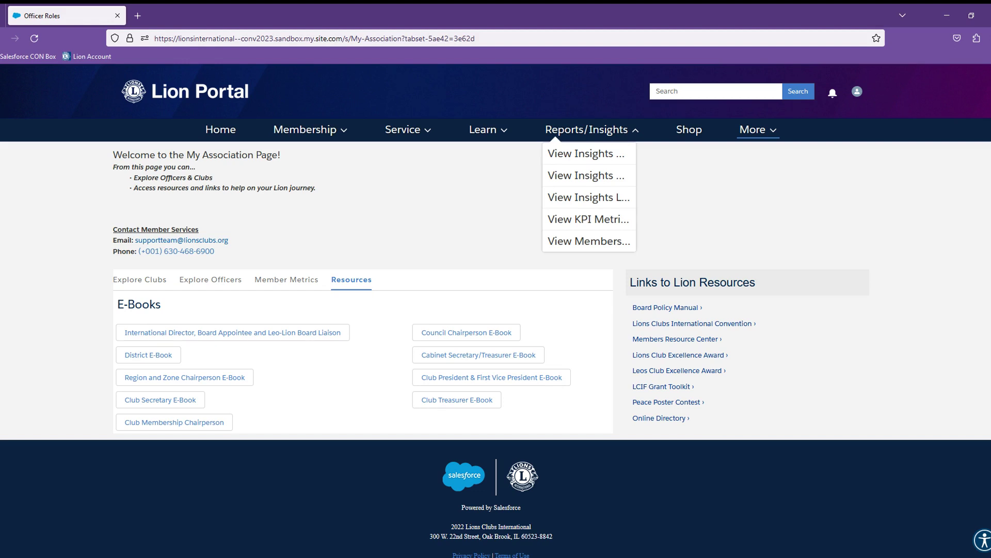
click(603, 155)
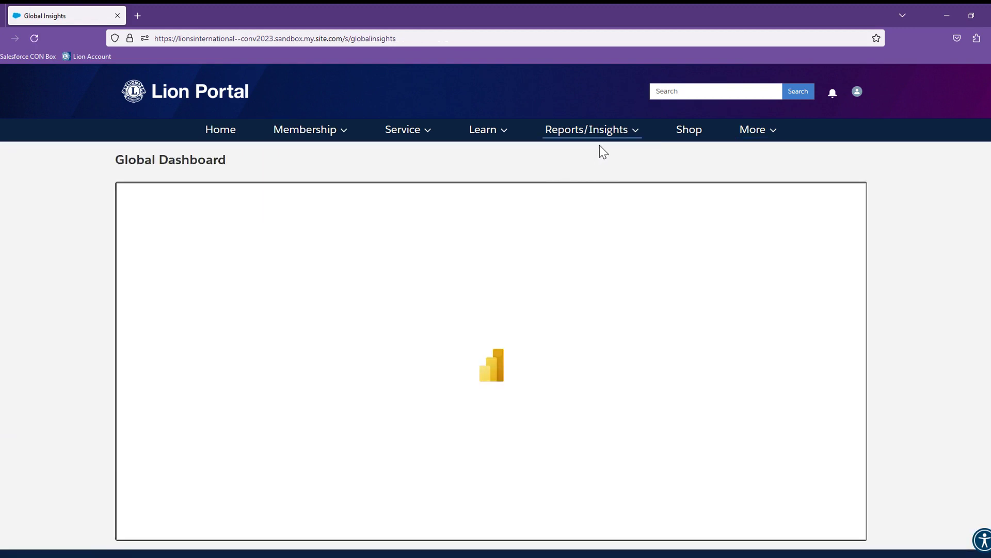
click(602, 130)
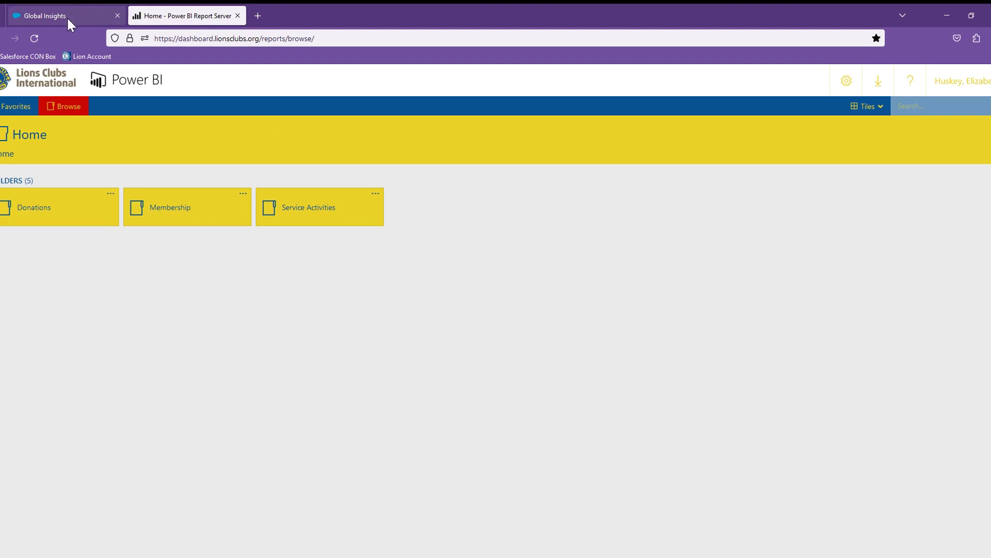
click(238, 16)
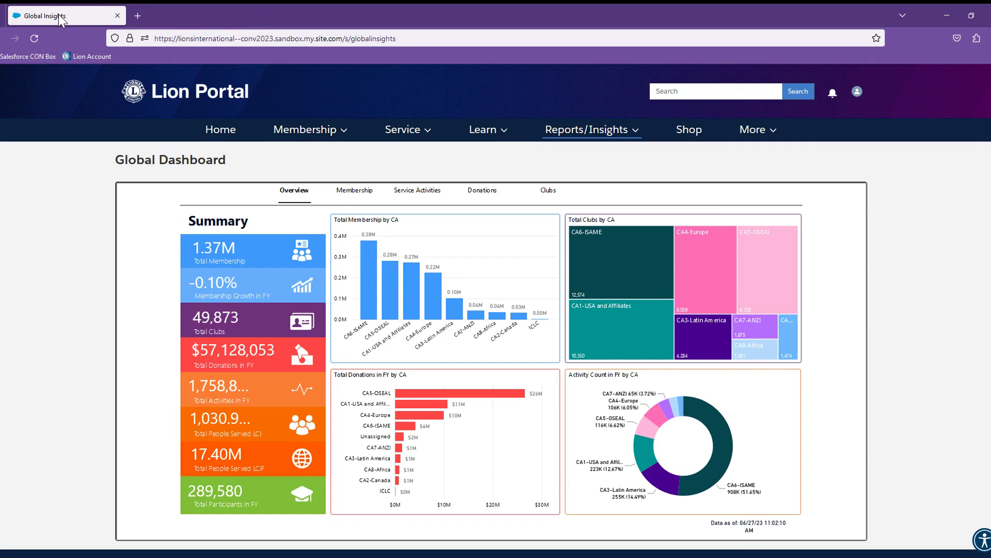
Open Membership Reports from Reports/Insights, then view the Learn menu's Go To Trainings option.
click(617, 133)
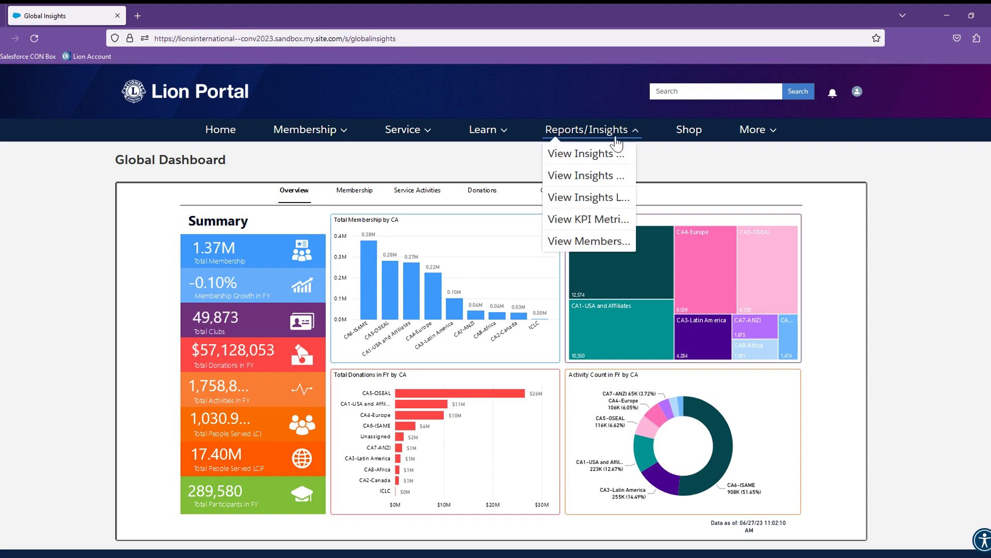
click(588, 243)
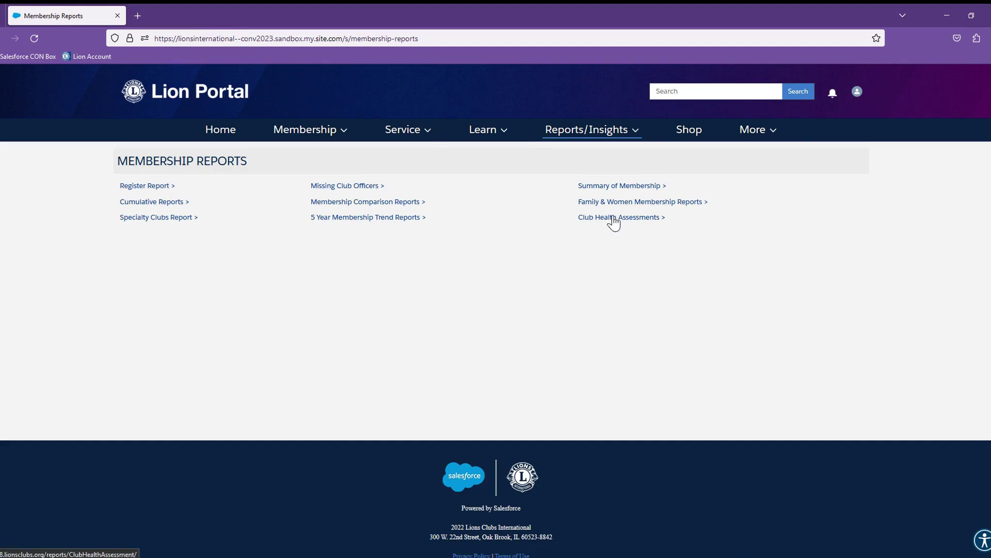
click(491, 133)
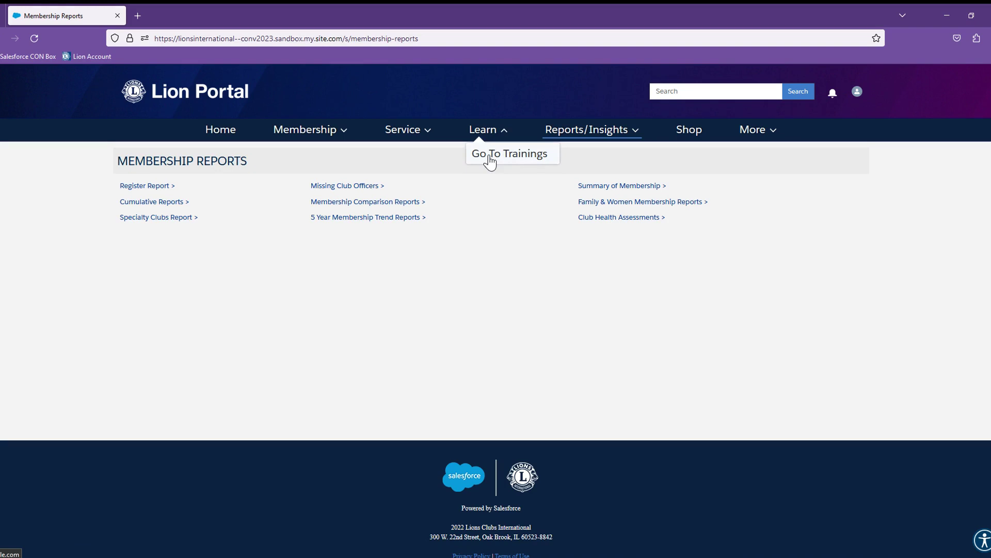
Visit the Lions Shop Desktop Awards store, close its tab, and return Home.
click(686, 132)
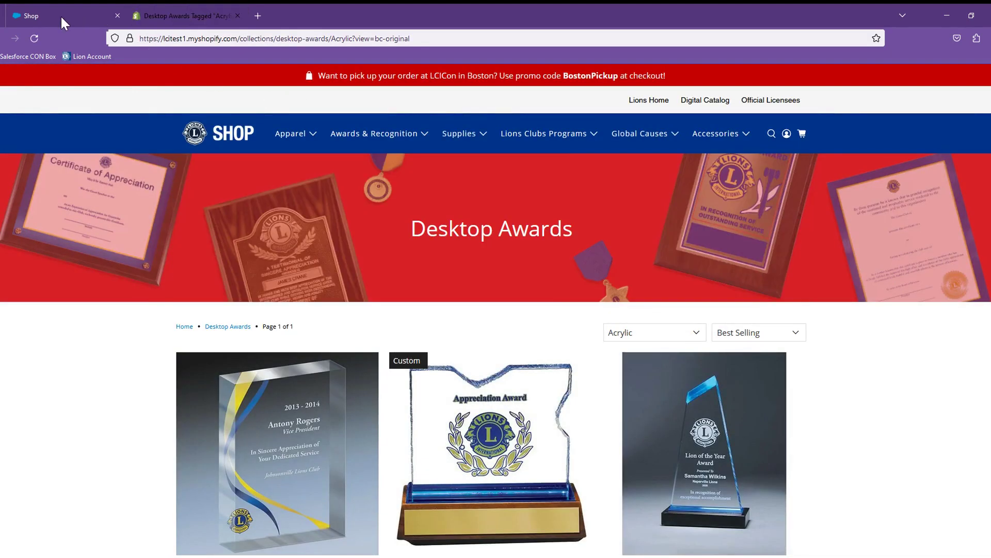
click(238, 16)
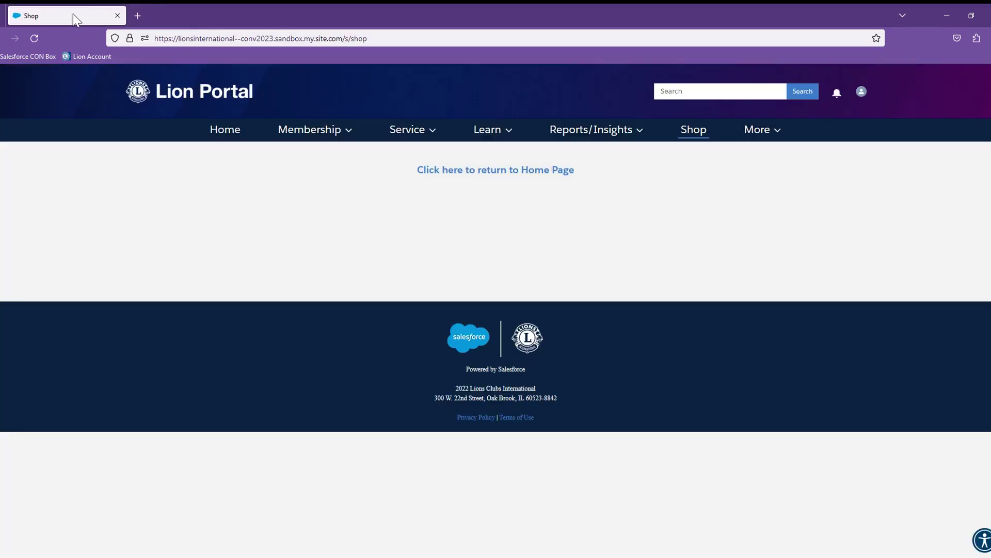
click(223, 135)
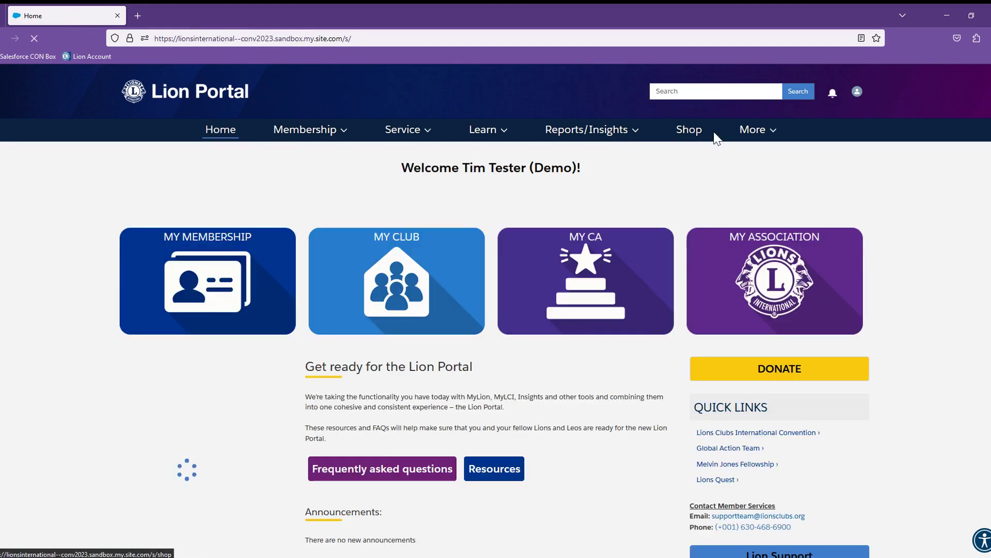
click(759, 129)
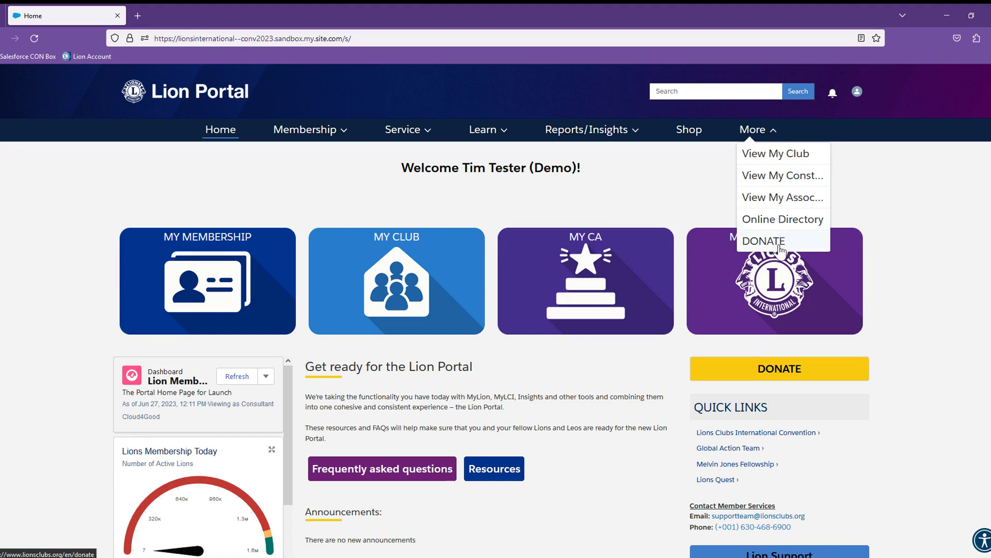
click(747, 132)
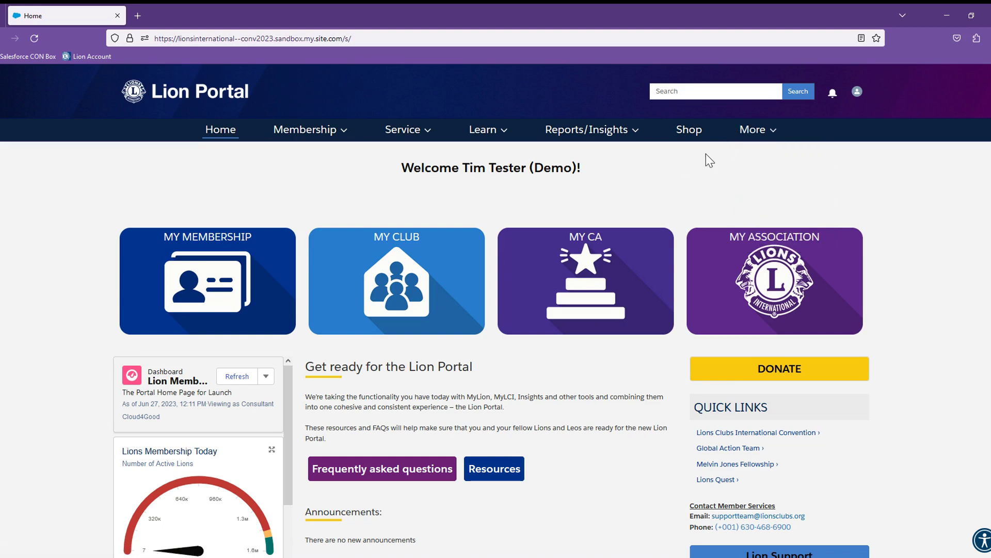